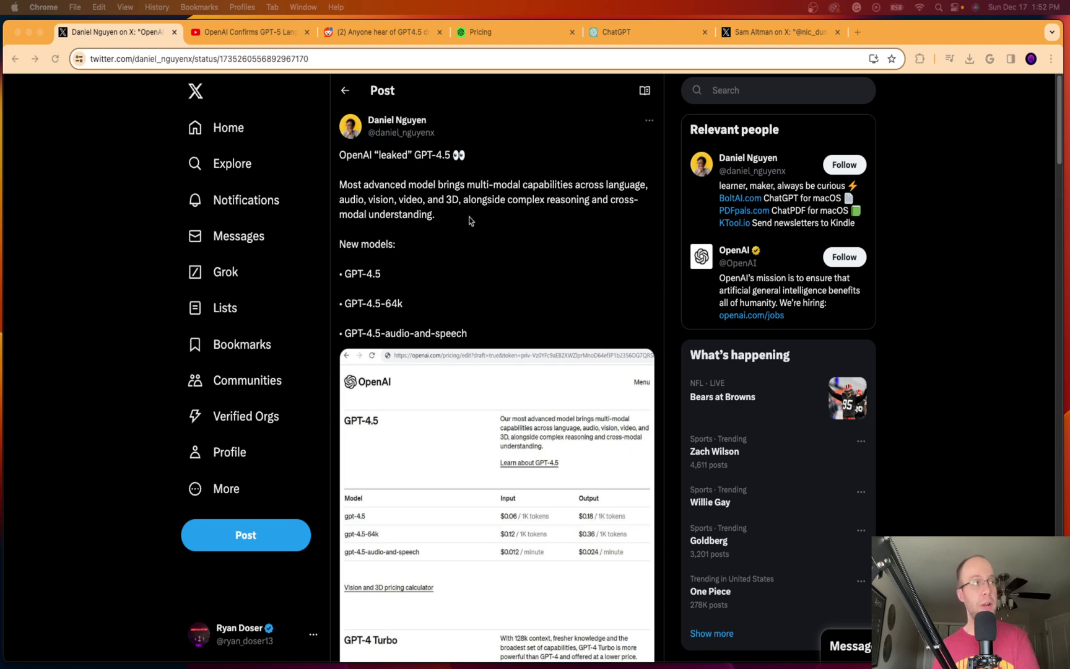
{"action": "scroll", "coordinate": [512, 248], "scroll_direction": "down", "scroll_amount": 1}
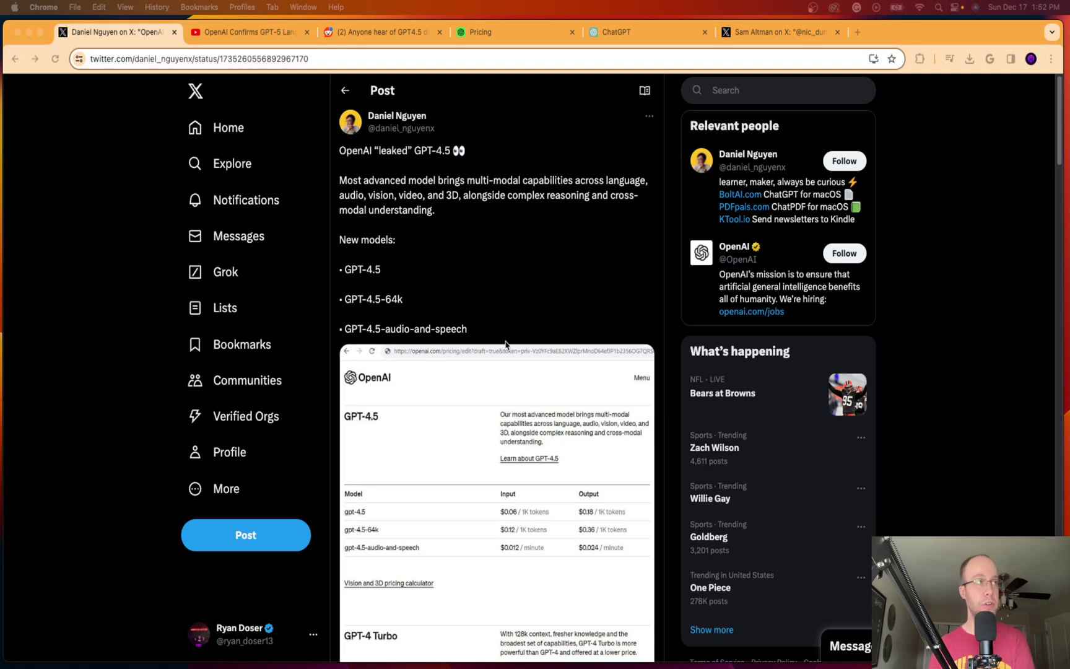
{"action": "left_click", "coordinate": [644, 32]}
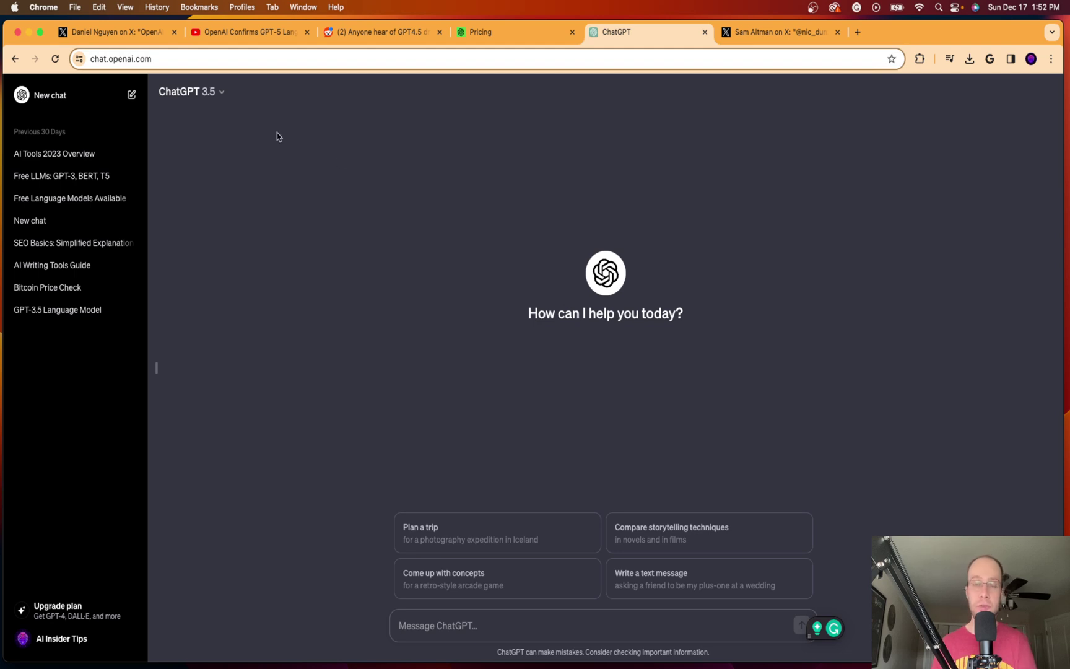
{"action": "left_click", "coordinate": [201, 98]}
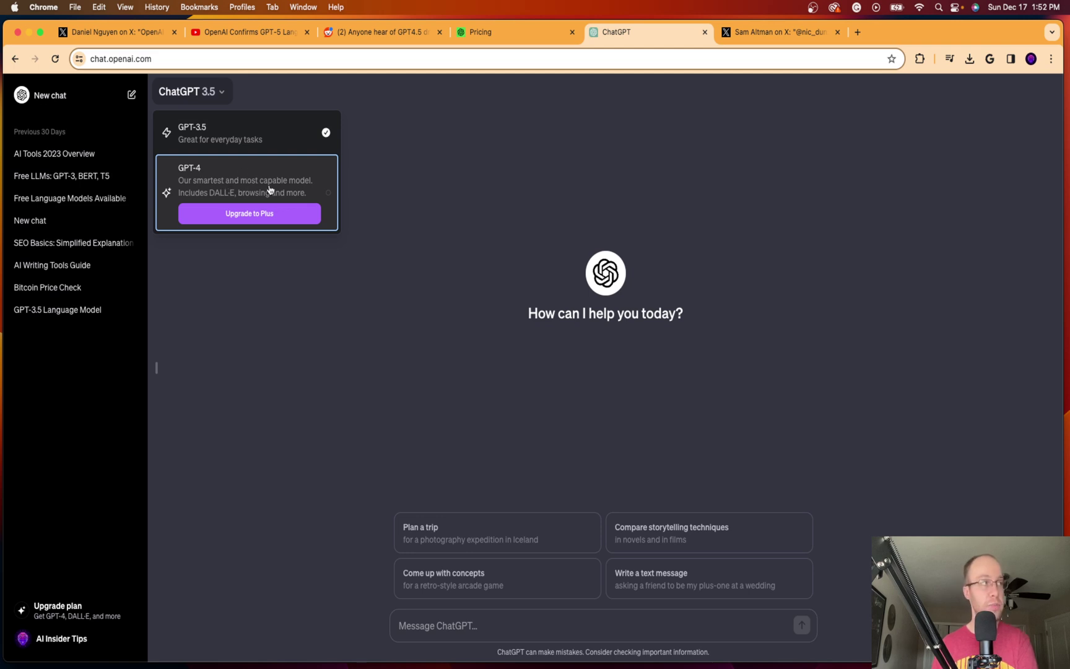
- Compare OpenAI's pricing page against the leaked GPT-4.5 pricing screenshot viewed full size
{"action": "left_click", "coordinate": [455, 166]}
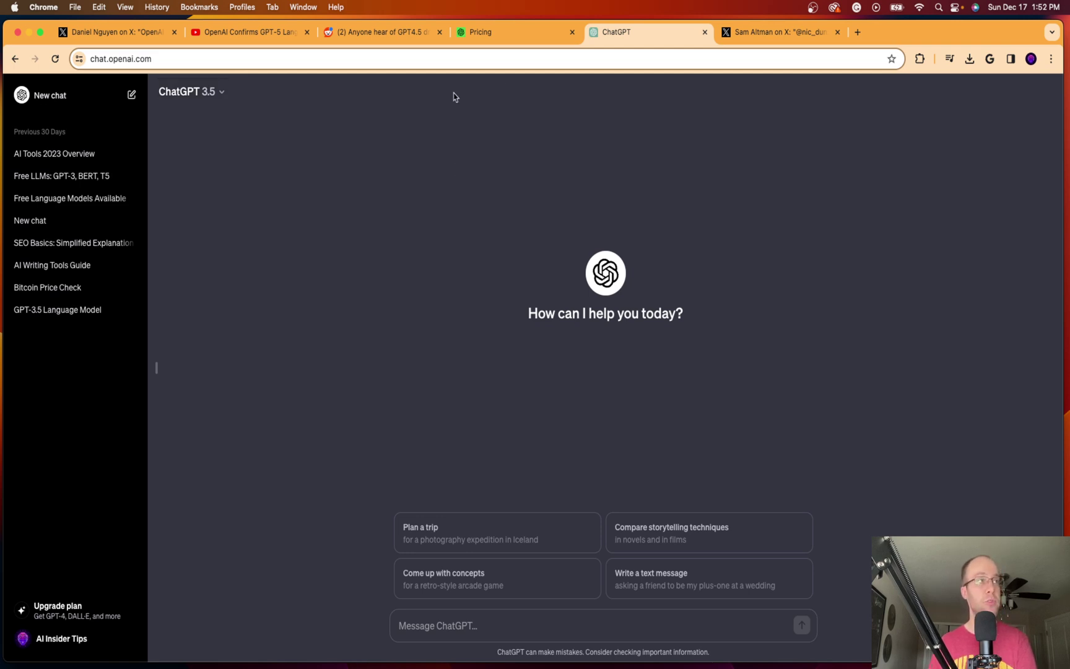
{"action": "left_click", "coordinate": [502, 35]}
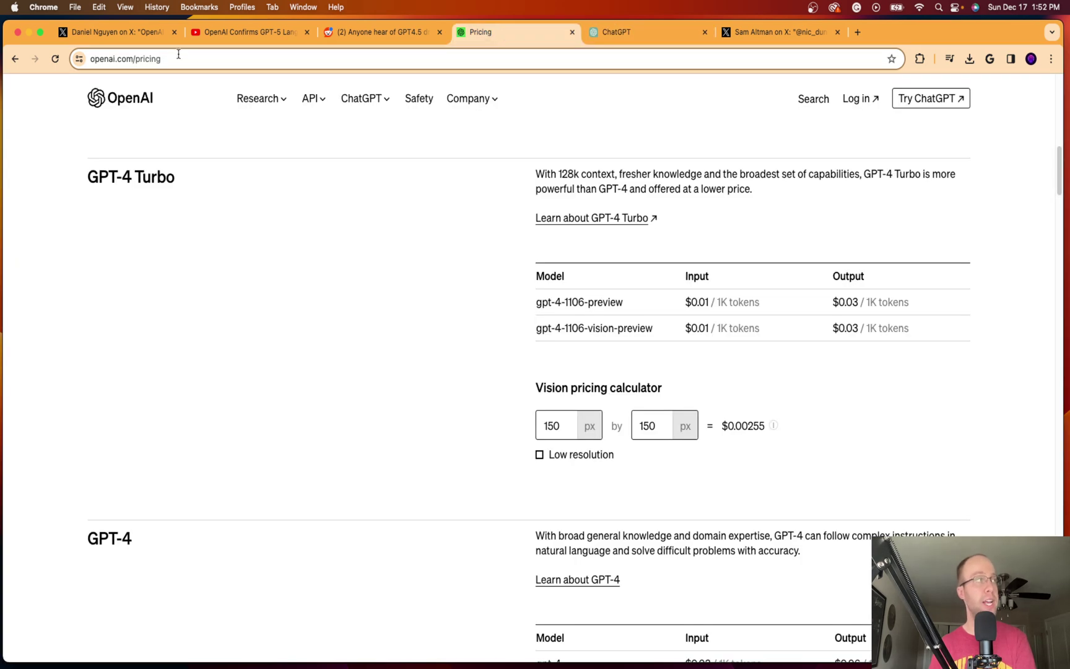
{"action": "scroll", "coordinate": [535, 334], "scroll_direction": "up", "scroll_amount": 10}
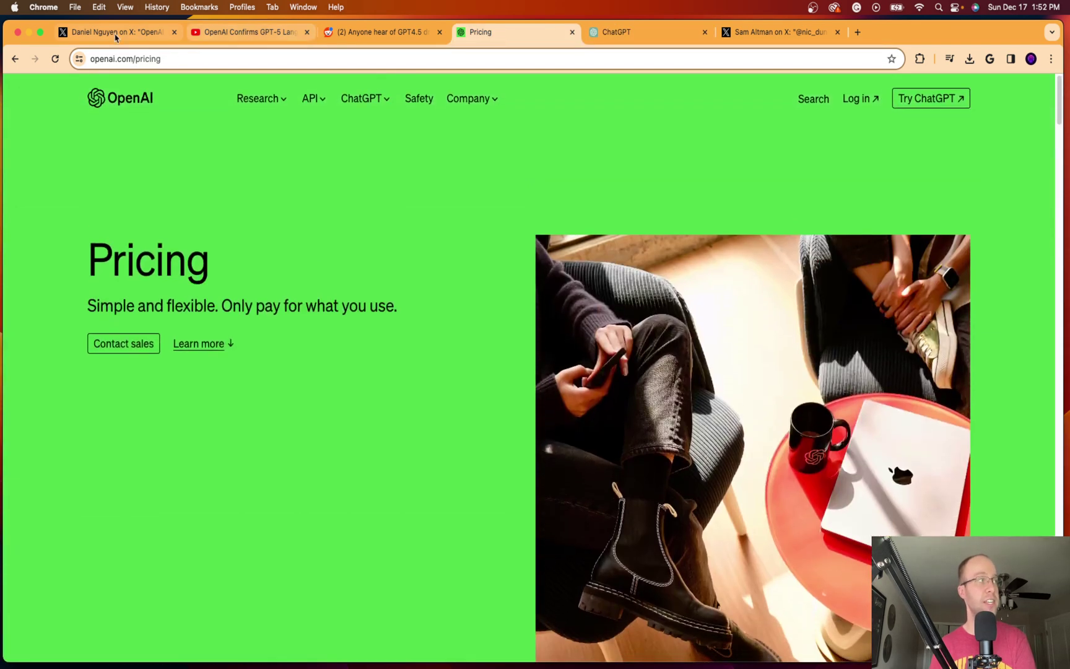
{"action": "left_click", "coordinate": [116, 32]}
{"action": "left_click", "coordinate": [485, 468]}
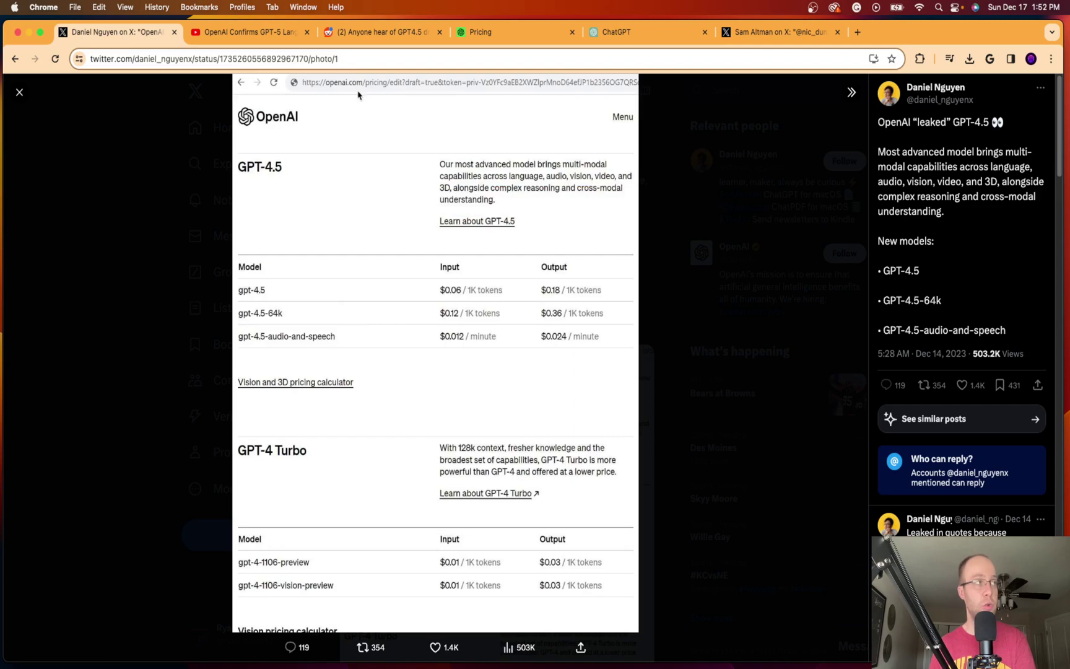
{"action": "left_click", "coordinate": [501, 31]}
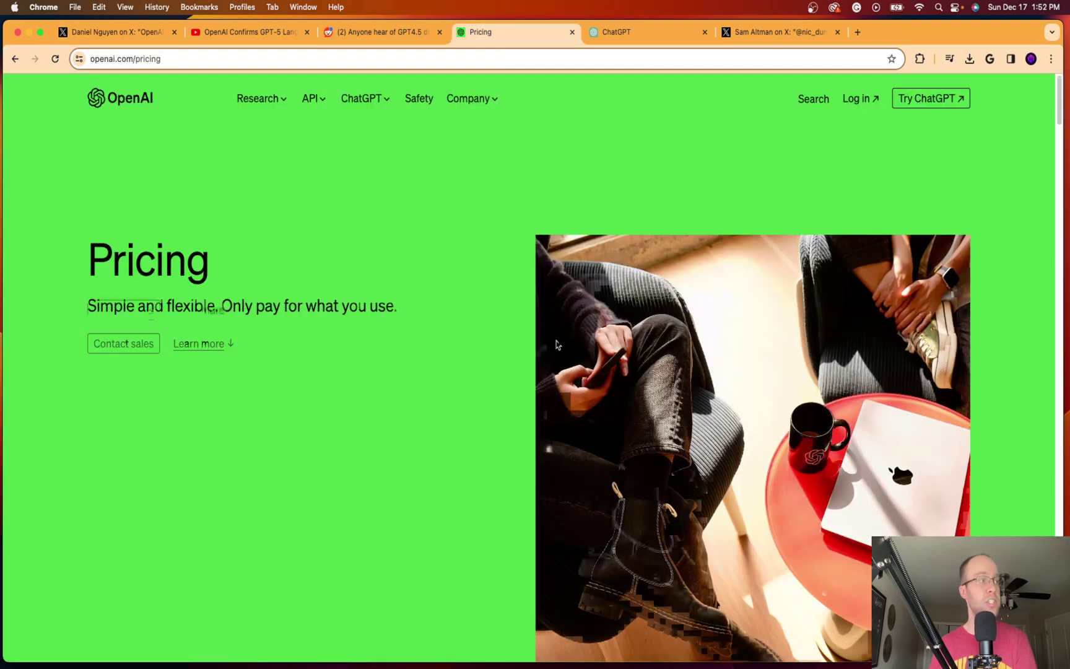
{"action": "scroll", "coordinate": [555, 343], "scroll_direction": "down", "scroll_amount": 10}
{"action": "scroll", "coordinate": [556, 344], "scroll_direction": "down", "scroll_amount": 2}
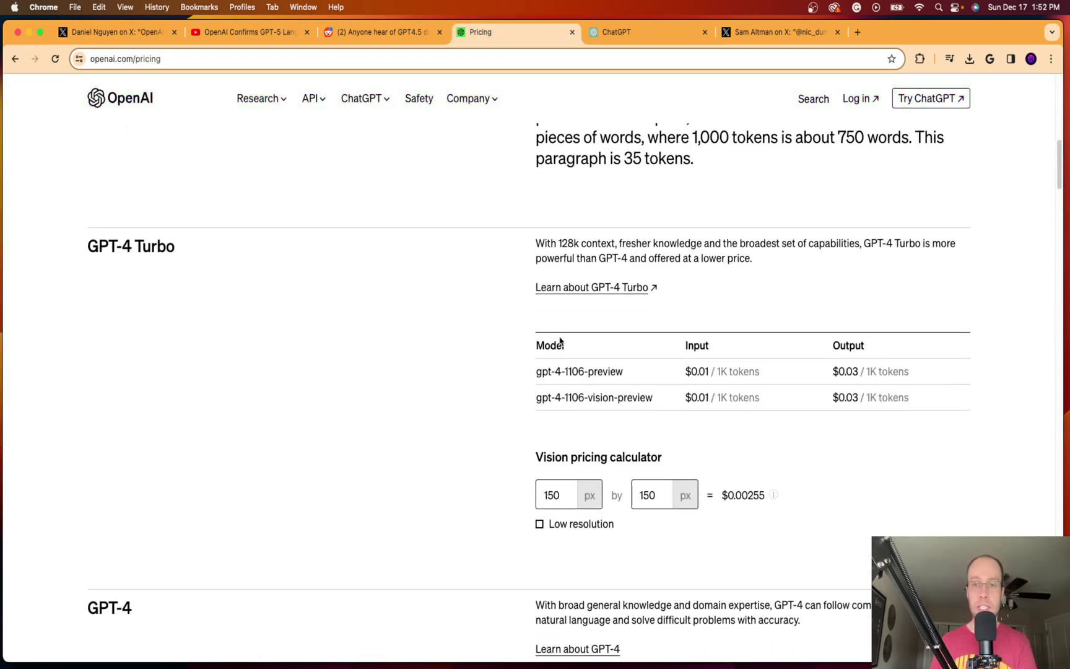
{"action": "scroll", "coordinate": [560, 341], "scroll_direction": "up", "scroll_amount": 3}
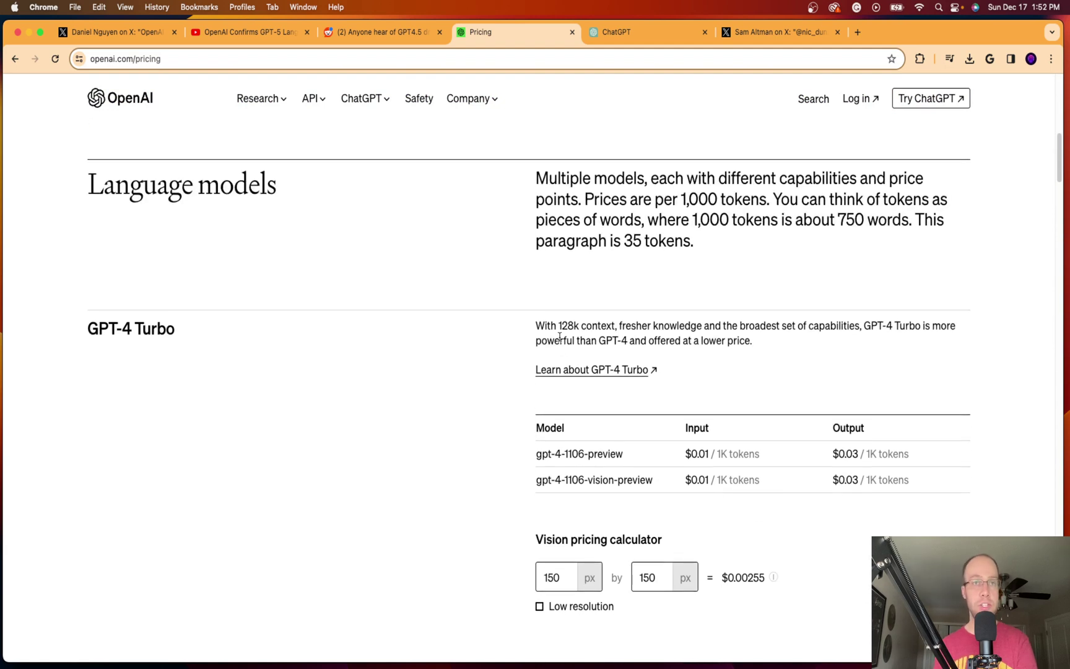
{"action": "scroll", "coordinate": [295, 355], "scroll_direction": "up", "scroll_amount": 2}
{"action": "scroll", "coordinate": [193, 319], "scroll_direction": "down", "scroll_amount": 2}
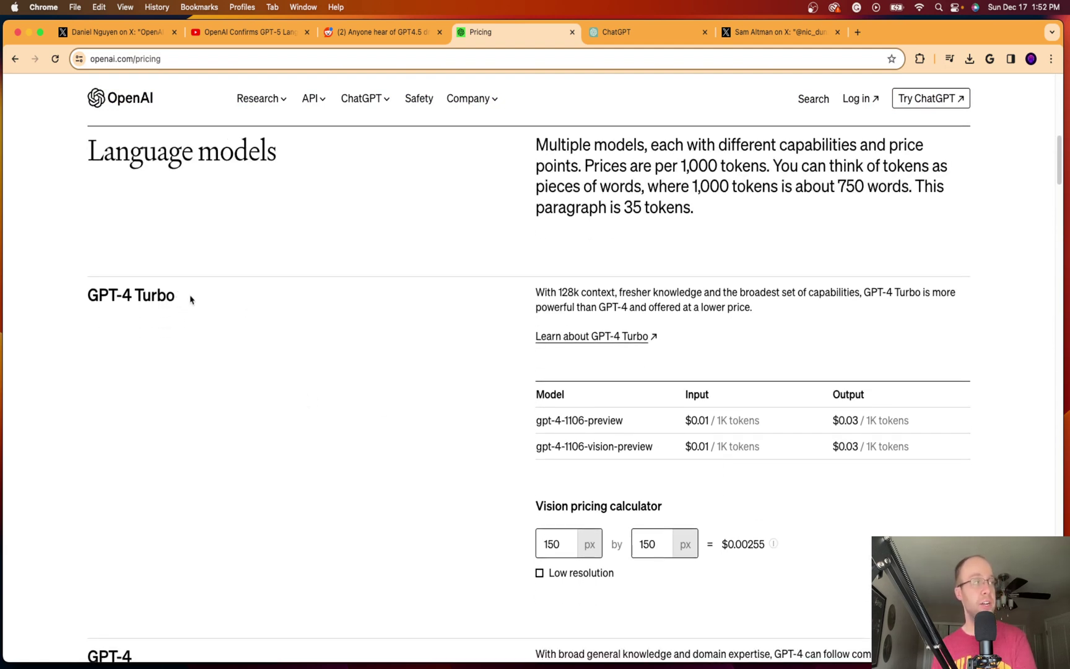
{"action": "scroll", "coordinate": [158, 277], "scroll_direction": "down", "scroll_amount": 1}
{"action": "scroll", "coordinate": [146, 262], "scroll_direction": "down", "scroll_amount": 4}
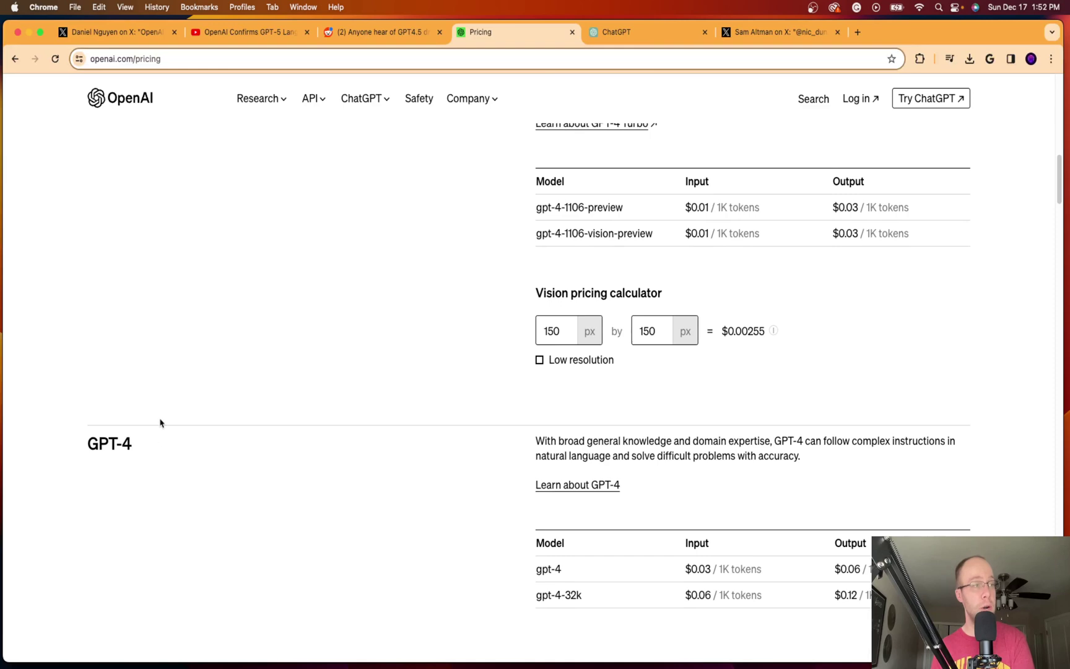
{"action": "scroll", "coordinate": [167, 419], "scroll_direction": "down", "scroll_amount": 2}
{"action": "scroll", "coordinate": [125, 421], "scroll_direction": "down", "scroll_amount": 1}
{"action": "scroll", "coordinate": [125, 421], "scroll_direction": "up", "scroll_amount": 3}
{"action": "scroll", "coordinate": [459, 385], "scroll_direction": "up", "scroll_amount": 8}
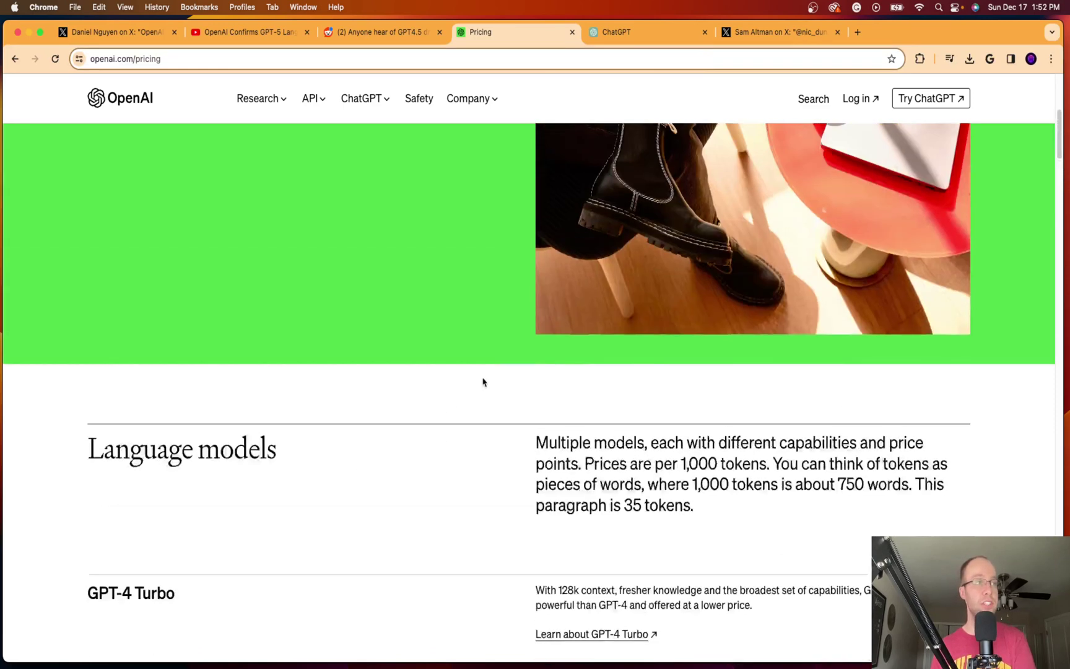
{"action": "scroll", "coordinate": [484, 380], "scroll_direction": "up", "scroll_amount": 4}
{"action": "scroll", "coordinate": [487, 379], "scroll_direction": "up", "scroll_amount": 8}
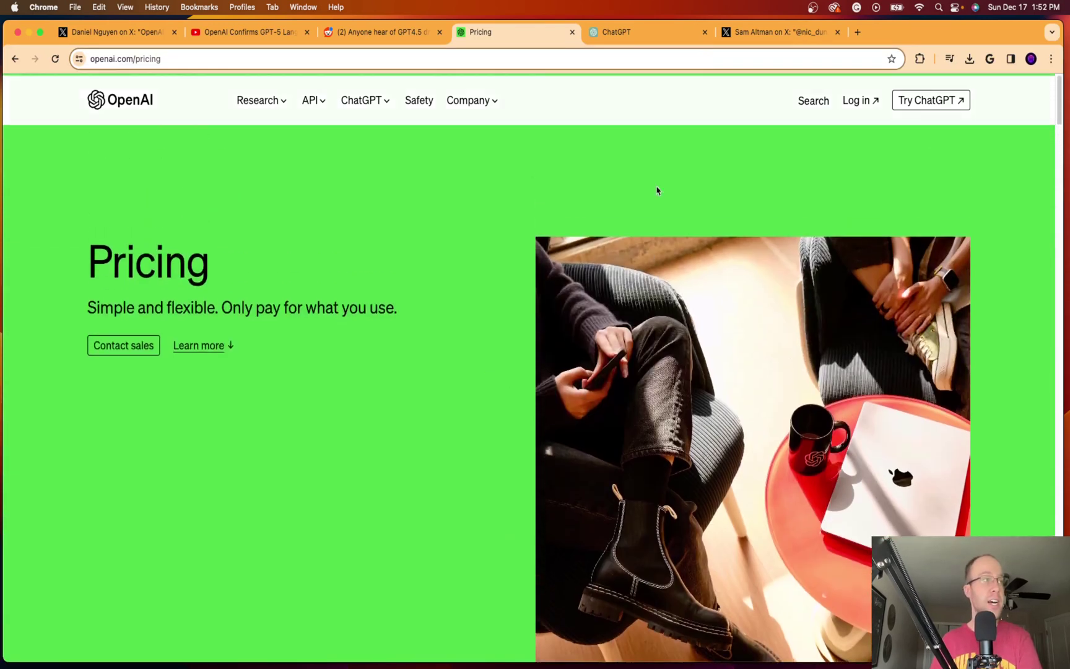
- Browse the OpenAI blog's latest posts, then switch to Sam Altman's 'nah' reply thread on X
{"action": "left_click", "coordinate": [458, 142]}
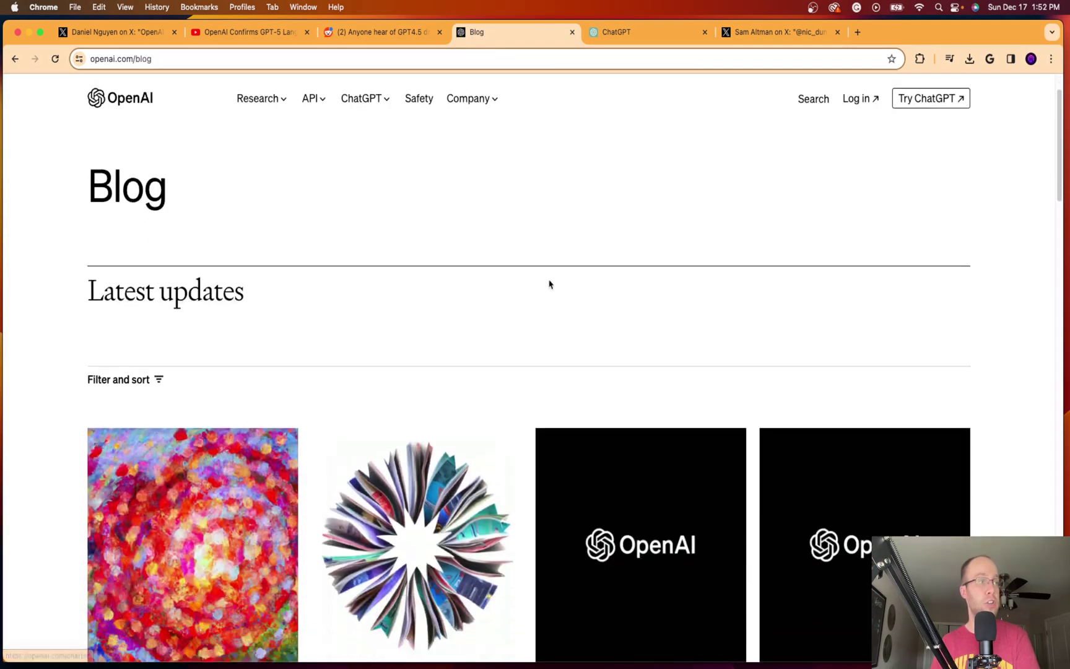
{"action": "scroll", "coordinate": [549, 282], "scroll_direction": "down", "scroll_amount": 5}
{"action": "scroll", "coordinate": [552, 281], "scroll_direction": "down", "scroll_amount": 3}
{"action": "scroll", "coordinate": [553, 280], "scroll_direction": "down", "scroll_amount": 3}
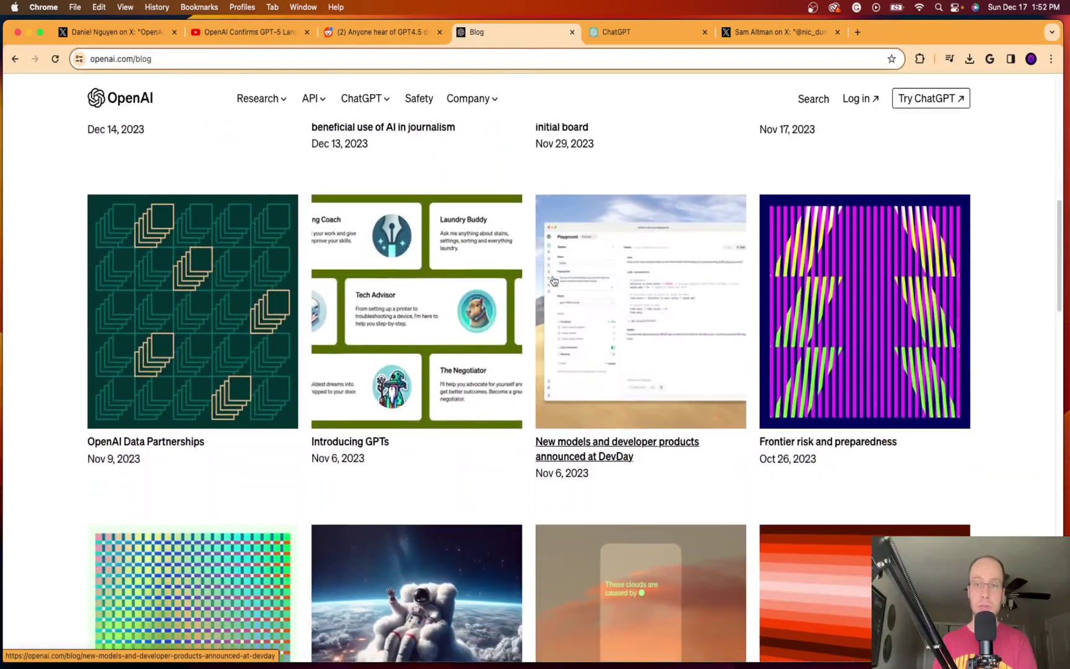
{"action": "scroll", "coordinate": [553, 281], "scroll_direction": "down", "scroll_amount": 4}
{"action": "scroll", "coordinate": [552, 281], "scroll_direction": "down", "scroll_amount": 4}
{"action": "scroll", "coordinate": [553, 281], "scroll_direction": "down", "scroll_amount": 4}
{"action": "scroll", "coordinate": [552, 281], "scroll_direction": "up", "scroll_amount": 10}
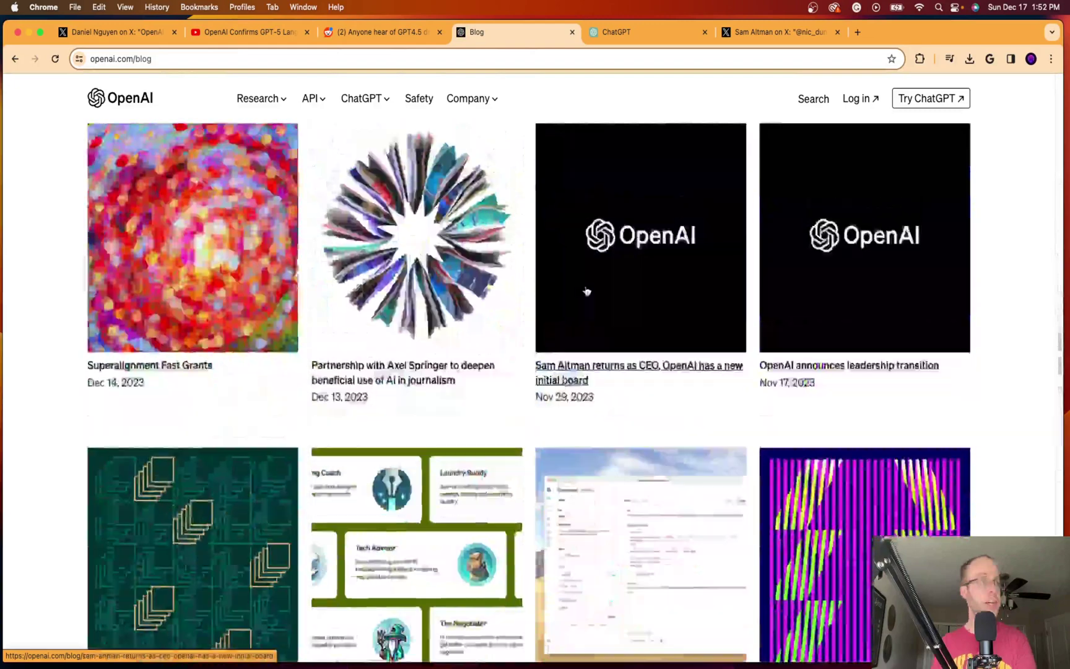
{"action": "scroll", "coordinate": [552, 281], "scroll_direction": "up", "scroll_amount": 6}
{"action": "left_click", "coordinate": [773, 31]}
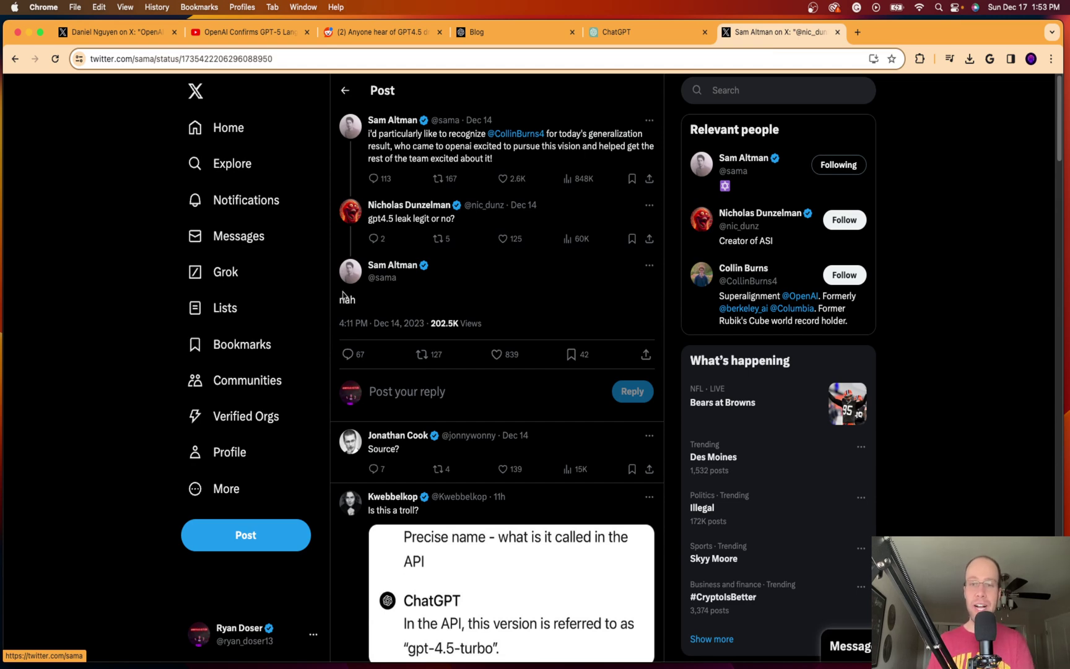
- Jump to the first tab showing Daniel Nguyen's leaked GPT-4.5 post
{"action": "key", "text": "super+1"}
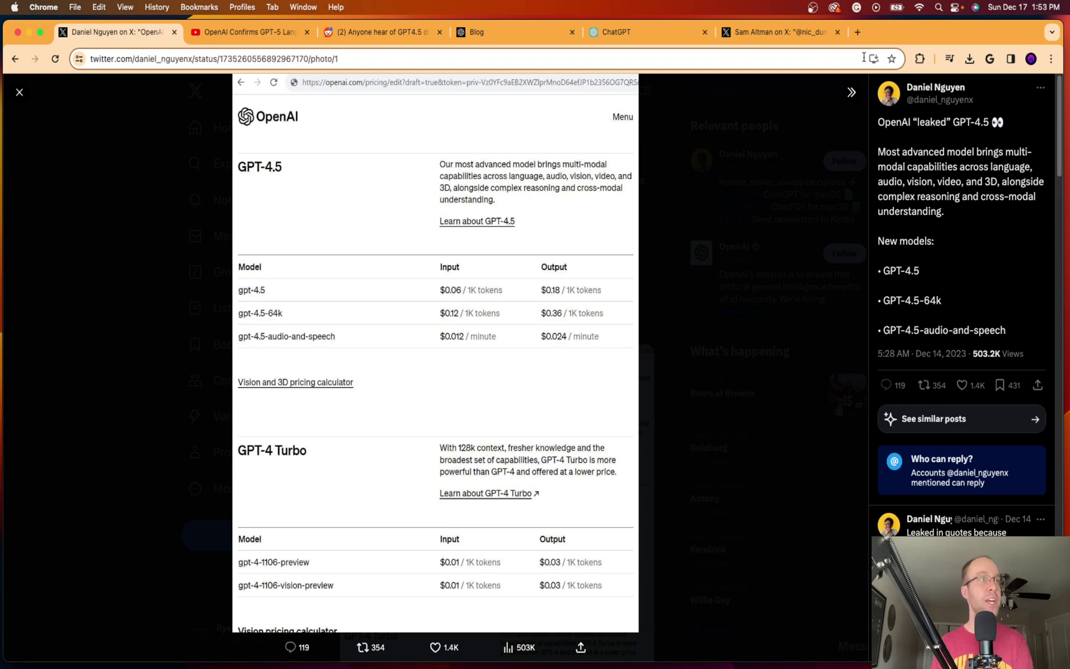
- Switch to the YouTube video 'OpenAI Confirms GPT-5 Language Model!' and look it over
{"action": "left_click", "coordinate": [248, 32]}
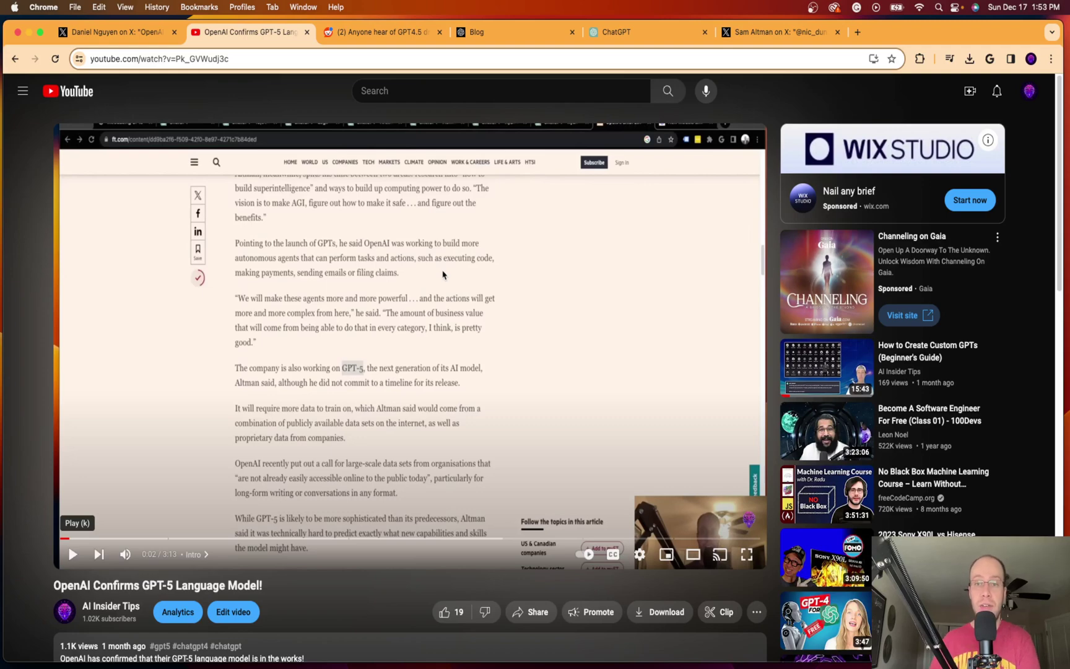
{"action": "scroll", "coordinate": [443, 273], "scroll_direction": "down", "scroll_amount": 5}
{"action": "scroll", "coordinate": [445, 280], "scroll_direction": "down", "scroll_amount": 3}
{"action": "scroll", "coordinate": [445, 282], "scroll_direction": "up", "scroll_amount": 8}
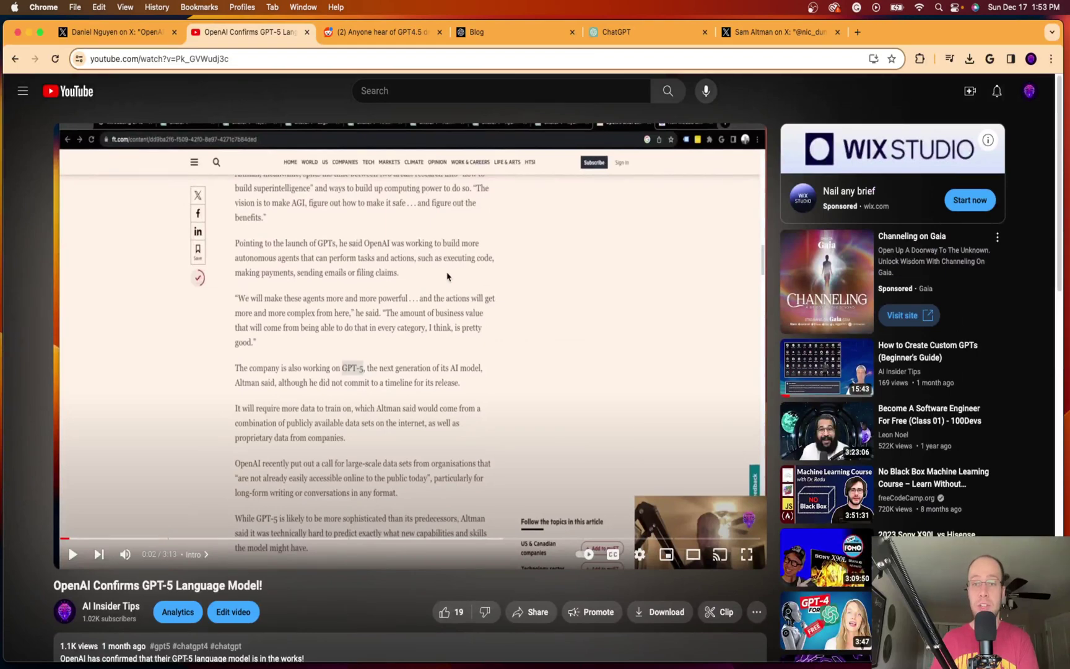
- Return to the leaked GPT-4.5 post, dismiss the enlarged screenshot and read its replies
{"action": "left_click", "coordinate": [112, 32]}
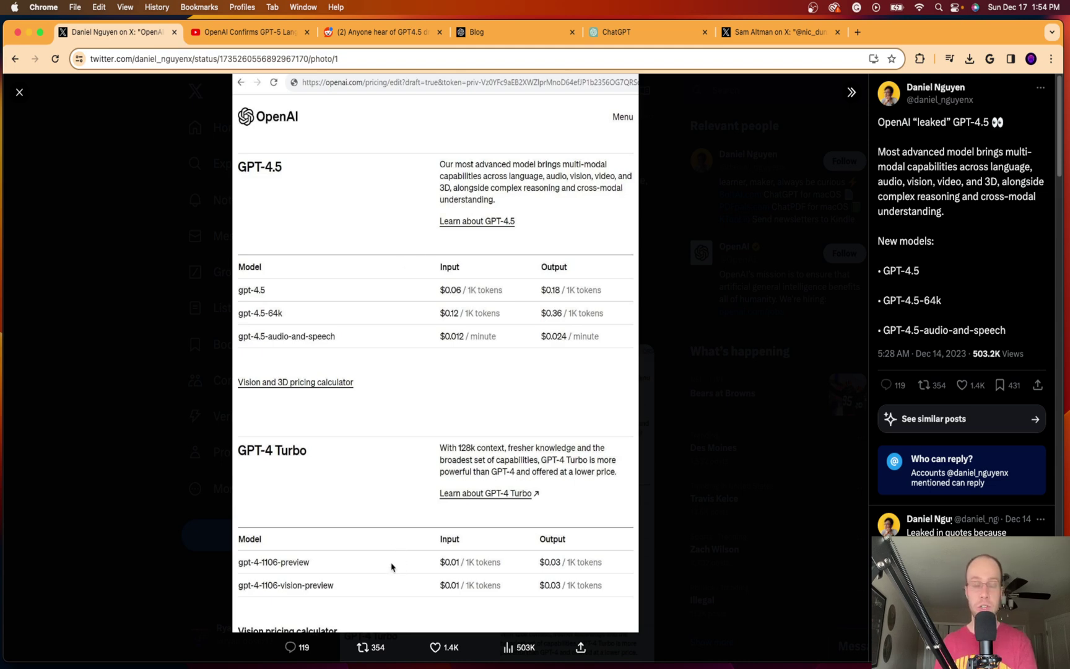
{"action": "left_click", "coordinate": [19, 93]}
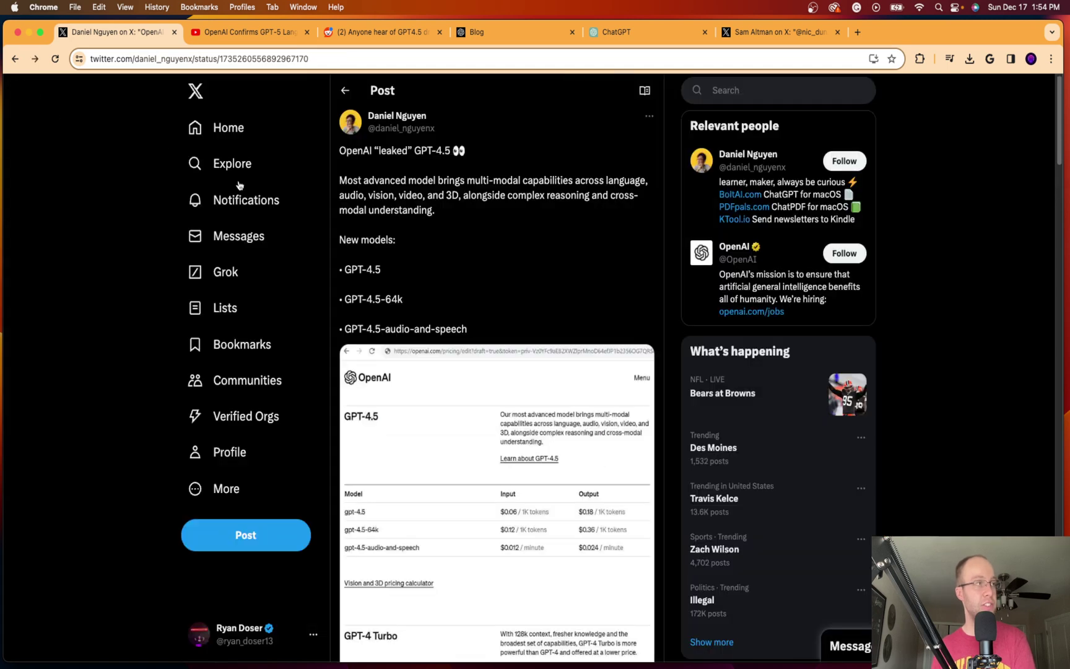
{"action": "scroll", "coordinate": [499, 286], "scroll_direction": "down", "scroll_amount": 5}
{"action": "scroll", "coordinate": [499, 286], "scroll_direction": "down", "scroll_amount": 5}
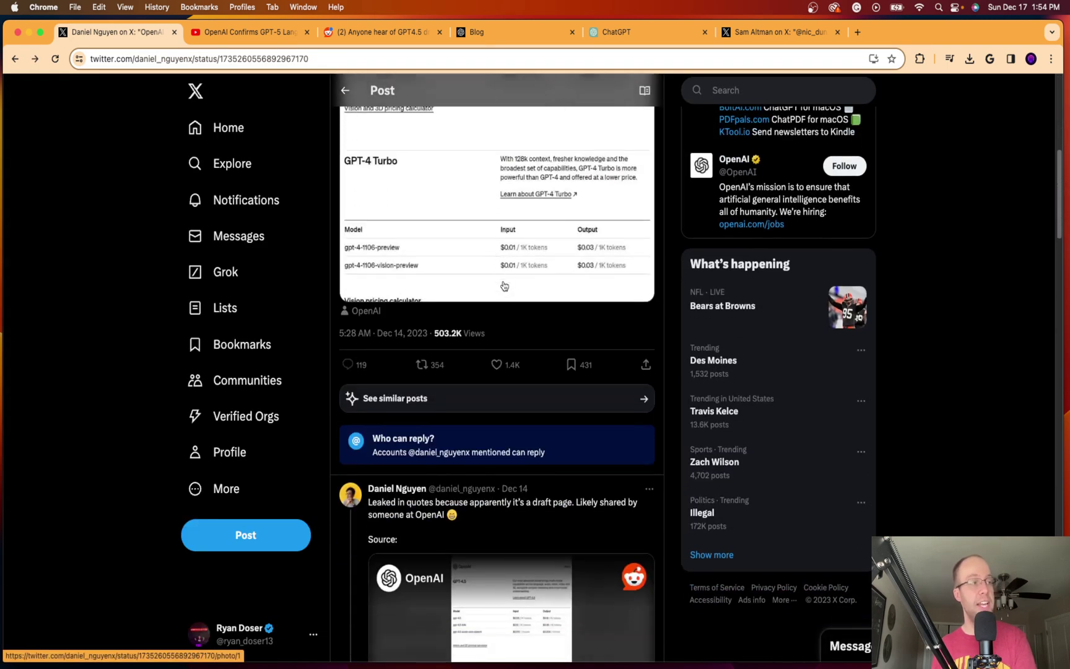
{"action": "scroll", "coordinate": [501, 284], "scroll_direction": "down", "scroll_amount": 3}
{"action": "scroll", "coordinate": [502, 282], "scroll_direction": "down", "scroll_amount": 3}
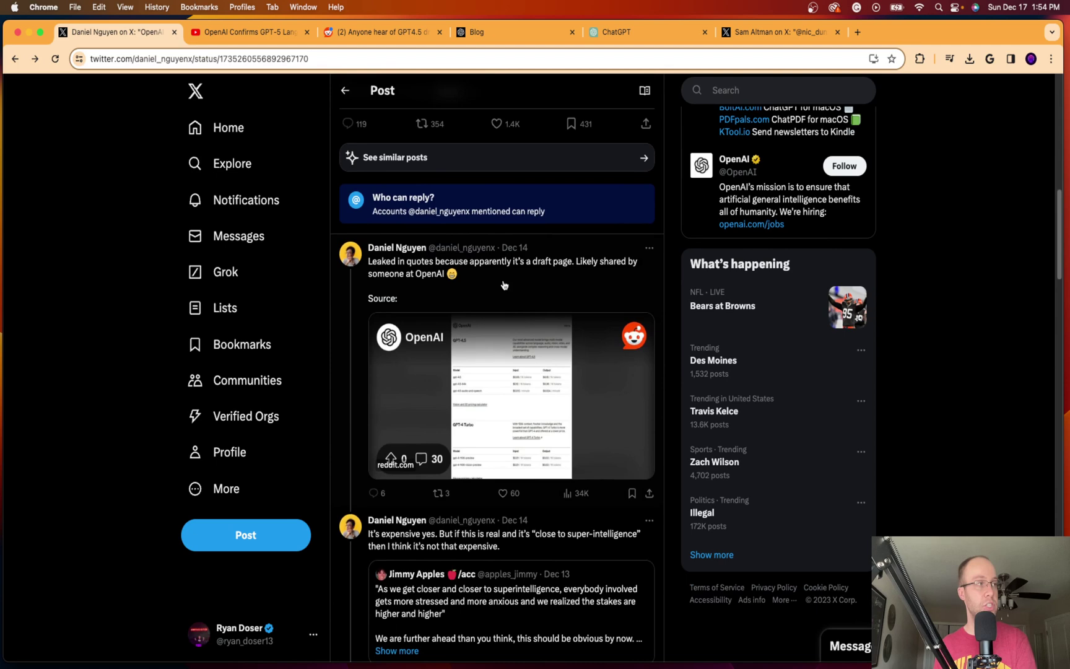
- Read through the comments of the deleted r/OpenAI thread 'Anyone hear of GPT4.5 drop today?'
{"action": "left_click", "coordinate": [373, 32]}
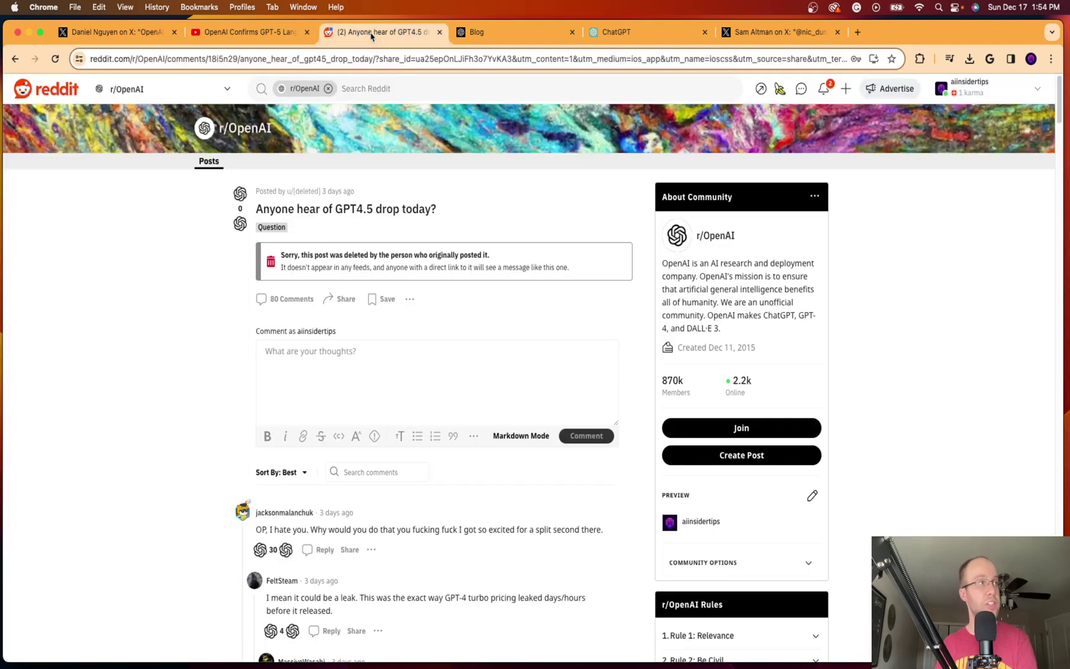
{"action": "scroll", "coordinate": [364, 248], "scroll_direction": "down", "scroll_amount": 1}
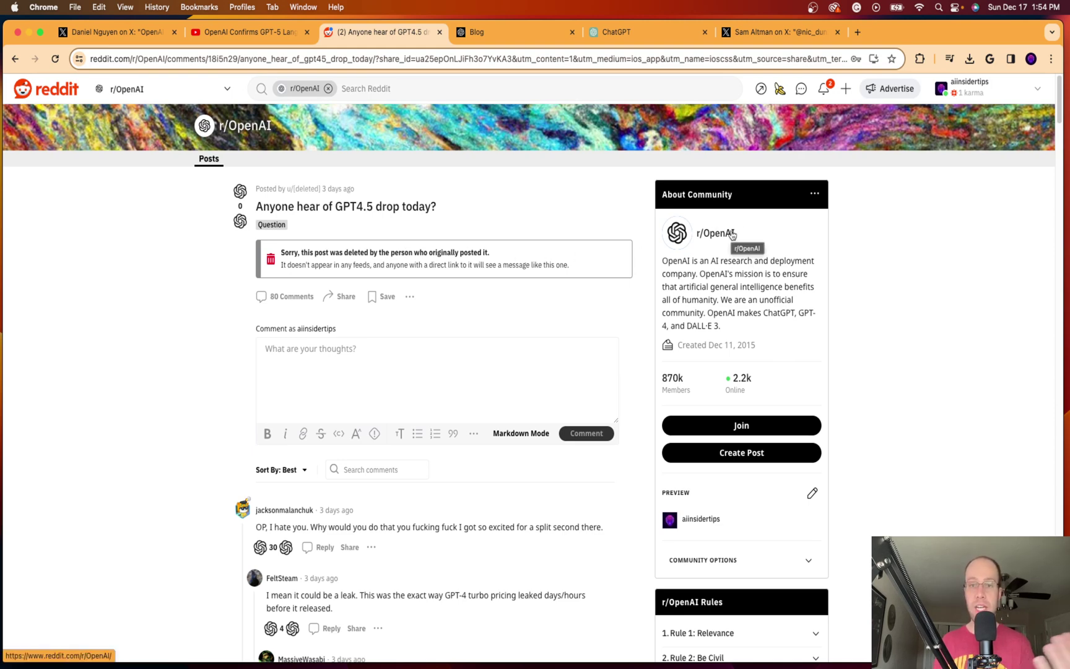
{"action": "scroll", "coordinate": [484, 327], "scroll_direction": "down", "scroll_amount": 5}
{"action": "scroll", "coordinate": [484, 328], "scroll_direction": "down", "scroll_amount": 3}
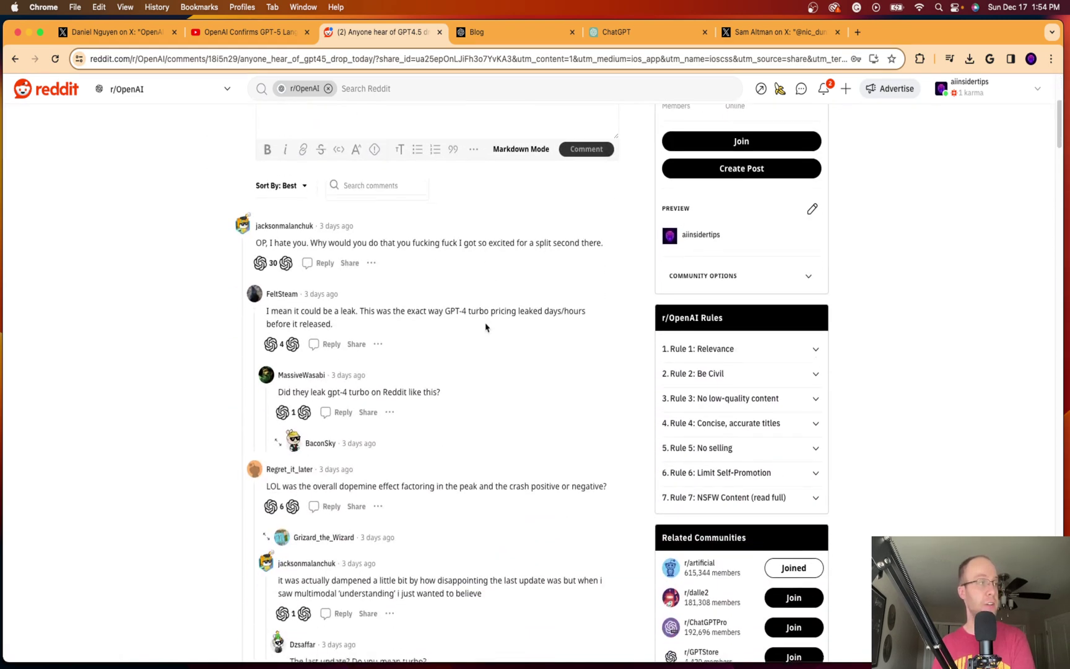
{"action": "scroll", "coordinate": [483, 328], "scroll_direction": "down", "scroll_amount": 2}
{"action": "scroll", "coordinate": [456, 331], "scroll_direction": "up", "scroll_amount": 1}
{"action": "scroll", "coordinate": [457, 332], "scroll_direction": "down", "scroll_amount": 3}
{"action": "scroll", "coordinate": [456, 330], "scroll_direction": "up", "scroll_amount": 1}
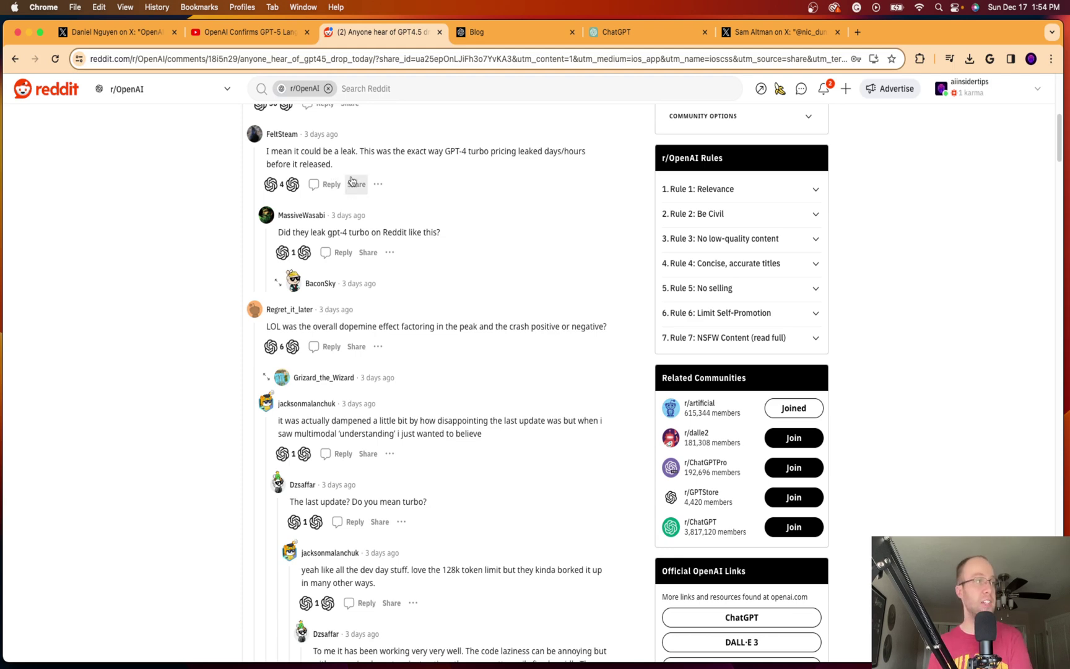
{"action": "scroll", "coordinate": [352, 184], "scroll_direction": "down", "scroll_amount": 1}
{"action": "scroll", "coordinate": [355, 234], "scroll_direction": "down", "scroll_amount": 1}
{"action": "scroll", "coordinate": [354, 244], "scroll_direction": "down", "scroll_amount": 1}
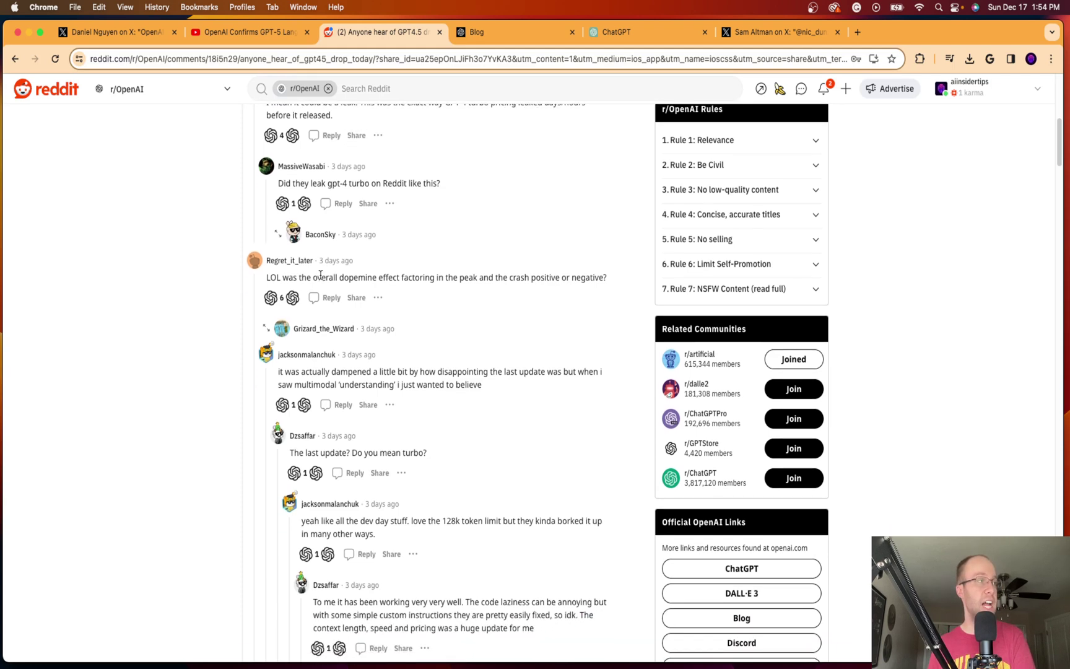
{"action": "scroll", "coordinate": [352, 259], "scroll_direction": "down", "scroll_amount": 1}
{"action": "scroll", "coordinate": [352, 267], "scroll_direction": "down", "scroll_amount": 1}
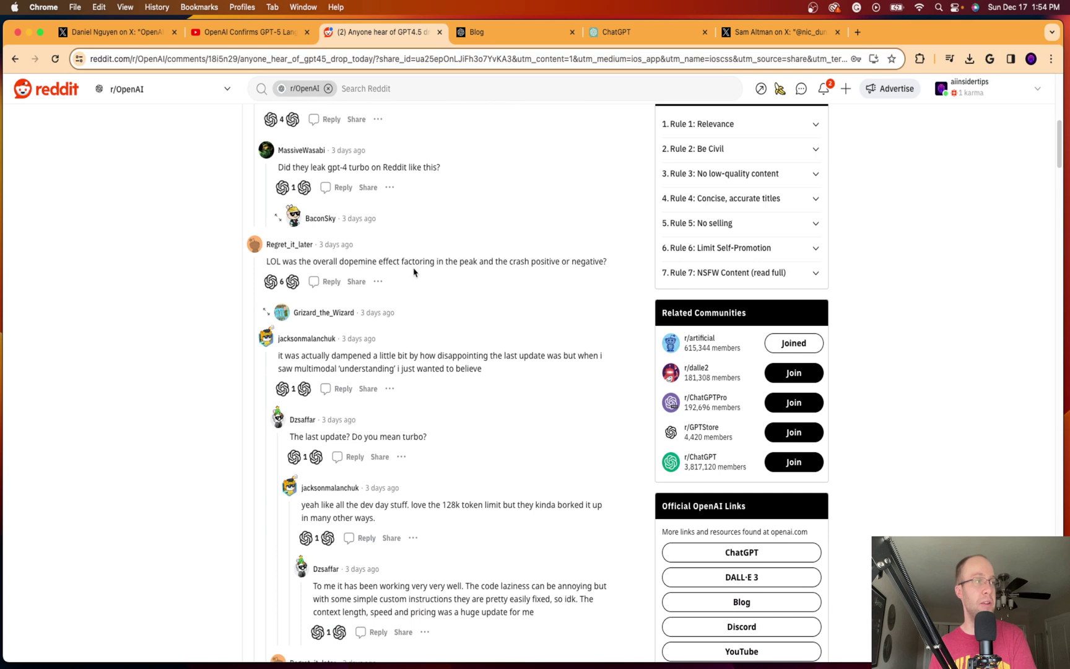
{"action": "scroll", "coordinate": [481, 264], "scroll_direction": "down", "scroll_amount": 2}
{"action": "scroll", "coordinate": [501, 276], "scroll_direction": "down", "scroll_amount": 1}
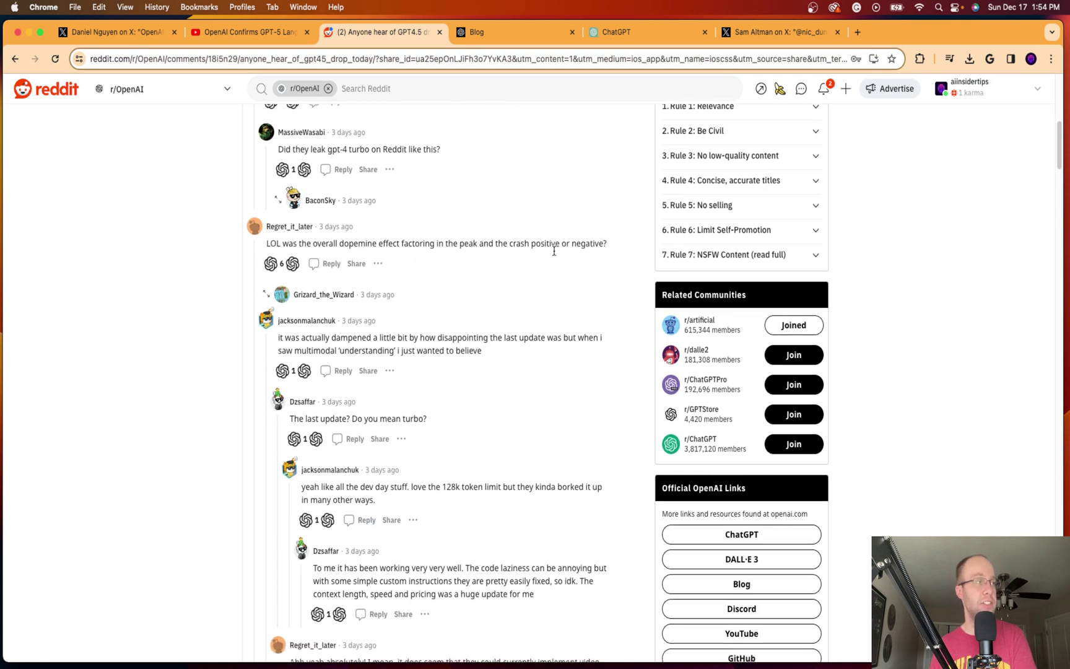
{"action": "scroll", "coordinate": [518, 293], "scroll_direction": "down", "scroll_amount": 2}
{"action": "scroll", "coordinate": [469, 312], "scroll_direction": "down", "scroll_amount": 1}
{"action": "scroll", "coordinate": [470, 312], "scroll_direction": "down", "scroll_amount": 1}
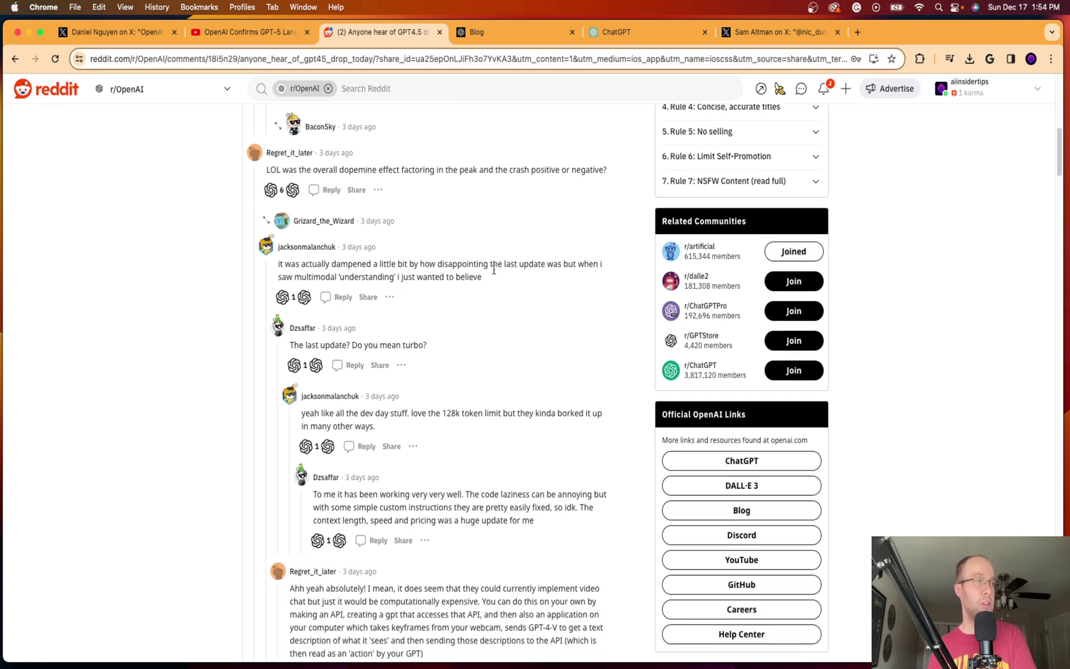
{"action": "scroll", "coordinate": [596, 268], "scroll_direction": "down", "scroll_amount": 1}
{"action": "scroll", "coordinate": [368, 270], "scroll_direction": "down", "scroll_amount": 1}
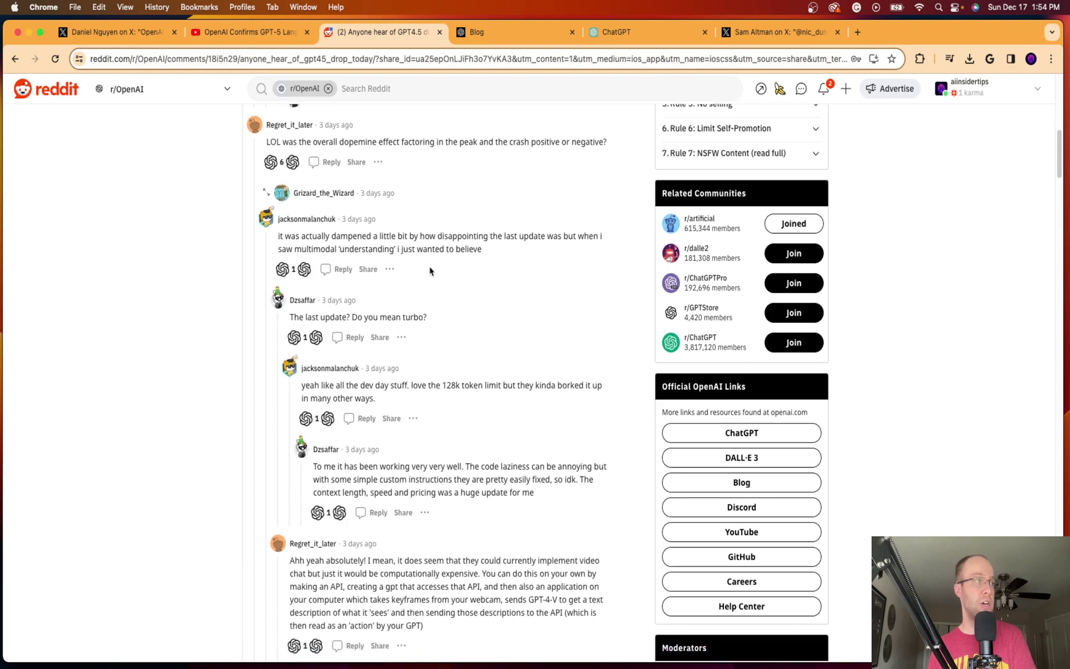
{"action": "scroll", "coordinate": [507, 248], "scroll_direction": "down", "scroll_amount": 3}
{"action": "scroll", "coordinate": [506, 248], "scroll_direction": "down", "scroll_amount": 3}
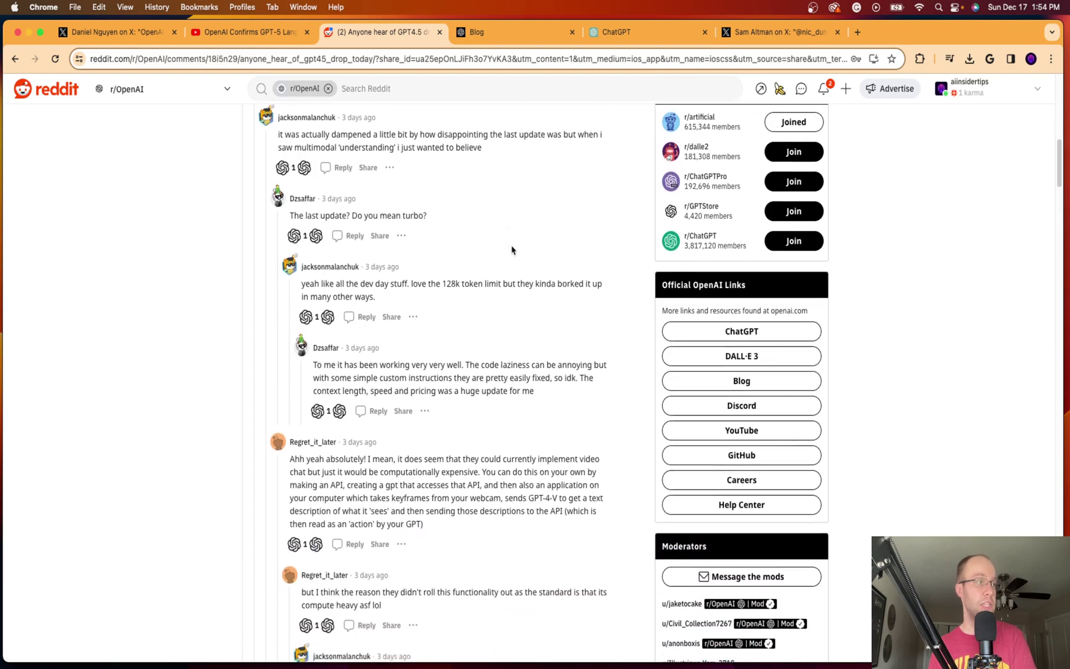
{"action": "scroll", "coordinate": [507, 249], "scroll_direction": "down", "scroll_amount": 5}
{"action": "scroll", "coordinate": [507, 249], "scroll_direction": "down", "scroll_amount": 5}
{"action": "scroll", "coordinate": [512, 248], "scroll_direction": "down", "scroll_amount": 8}
{"action": "scroll", "coordinate": [512, 248], "scroll_direction": "down", "scroll_amount": 8}
{"action": "scroll", "coordinate": [512, 248], "scroll_direction": "down", "scroll_amount": 4}
{"action": "scroll", "coordinate": [506, 252], "scroll_direction": "down", "scroll_amount": 3}
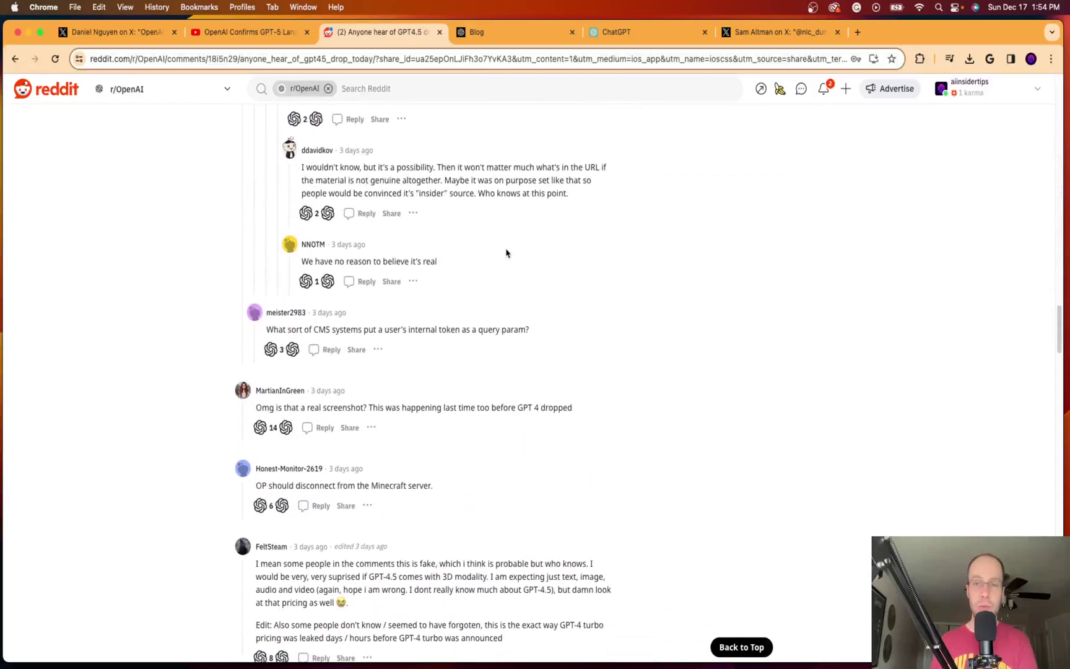
{"action": "scroll", "coordinate": [507, 253], "scroll_direction": "up", "scroll_amount": 8}
{"action": "scroll", "coordinate": [507, 253], "scroll_direction": "up", "scroll_amount": 8}
{"action": "scroll", "coordinate": [507, 253], "scroll_direction": "up", "scroll_amount": 8}
{"action": "scroll", "coordinate": [456, 217], "scroll_direction": "up", "scroll_amount": 3}
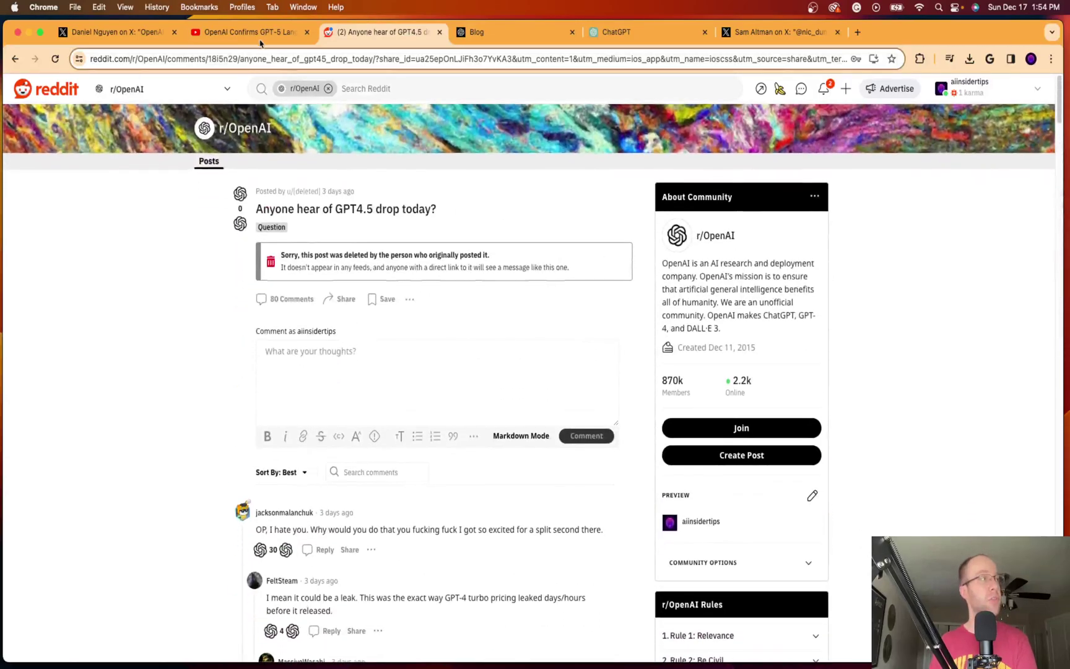
- Check the ChatGPT 3.5 start page and Sam Altman's 'leak legit or no?' reply on X
{"action": "left_click", "coordinate": [530, 32]}
{"action": "left_click", "coordinate": [649, 32]}
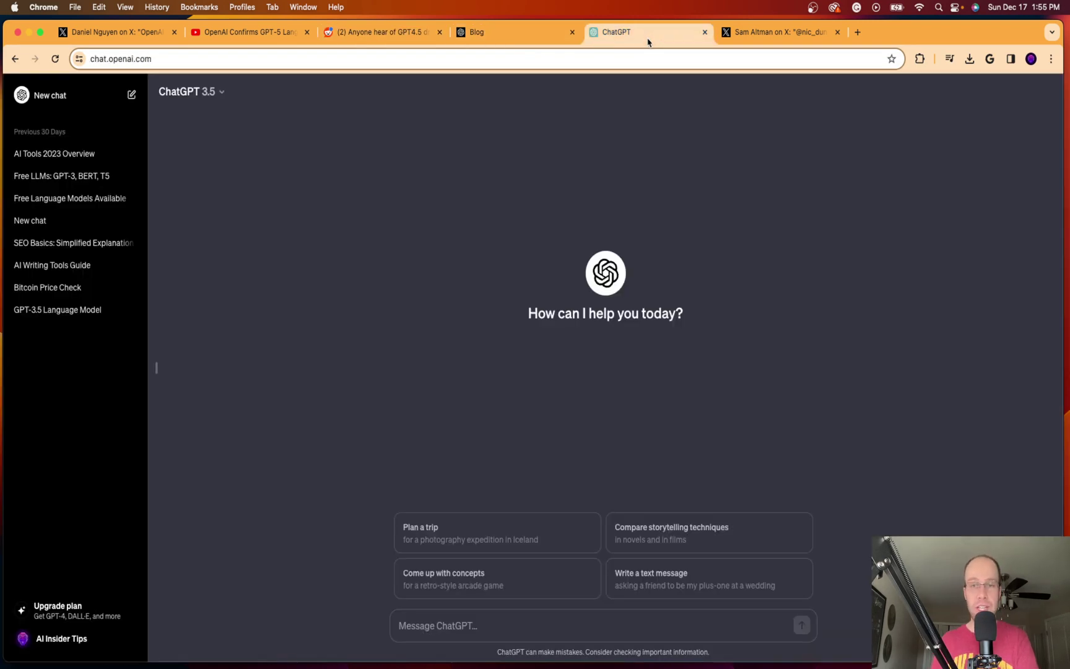
{"action": "left_click", "coordinate": [744, 31]}
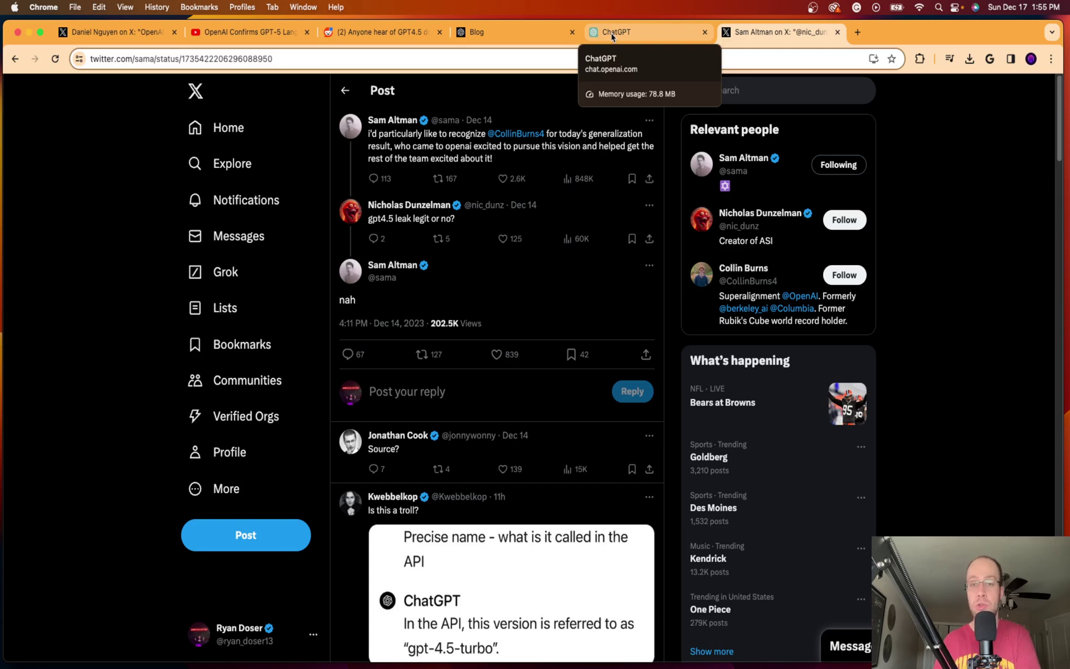
{"action": "left_click", "coordinate": [611, 36]}
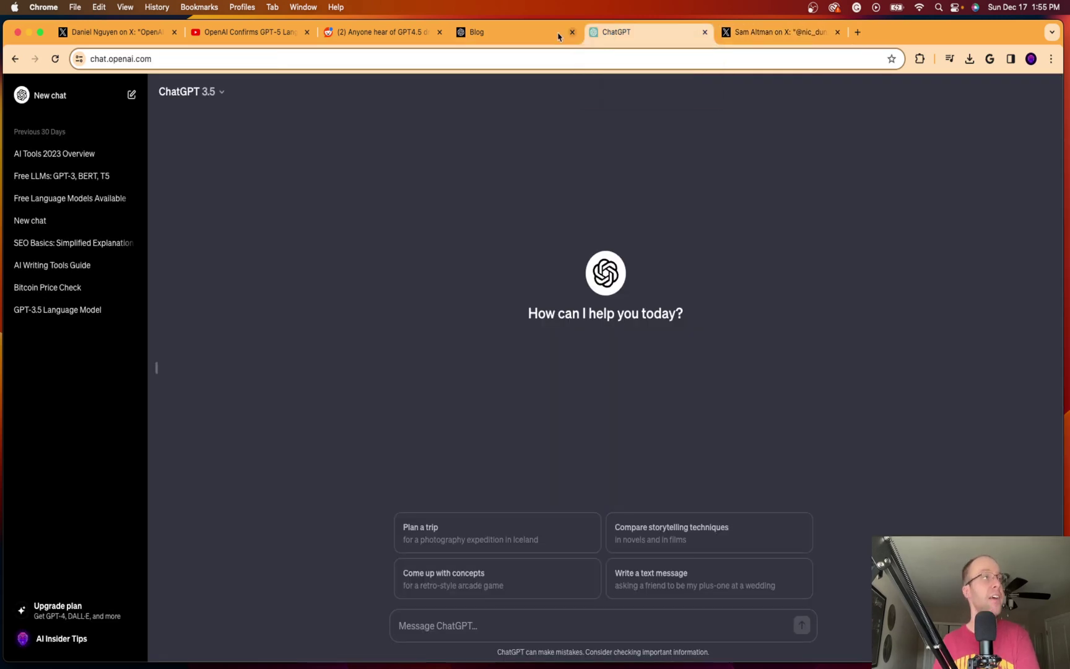
- Step through the blog and leak tweet tabs to reach the GPT-5 YouTube video
{"action": "left_click", "coordinate": [525, 35]}
{"action": "left_click", "coordinate": [117, 31]}
{"action": "left_click", "coordinate": [243, 32]}
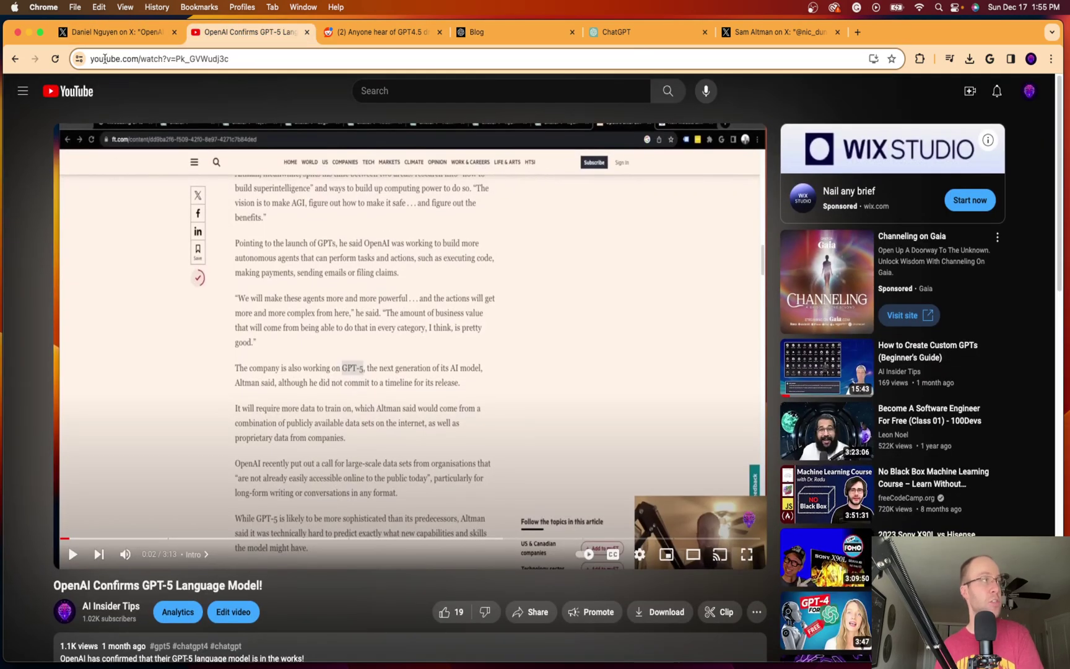
- From the GPT-5 video, go to the AI Insider Tips channel and show its Videos list
{"action": "left_click", "coordinate": [117, 32]}
{"action": "scroll", "coordinate": [451, 310], "scroll_direction": "up", "scroll_amount": 5}
{"action": "scroll", "coordinate": [452, 309], "scroll_direction": "up", "scroll_amount": 3}
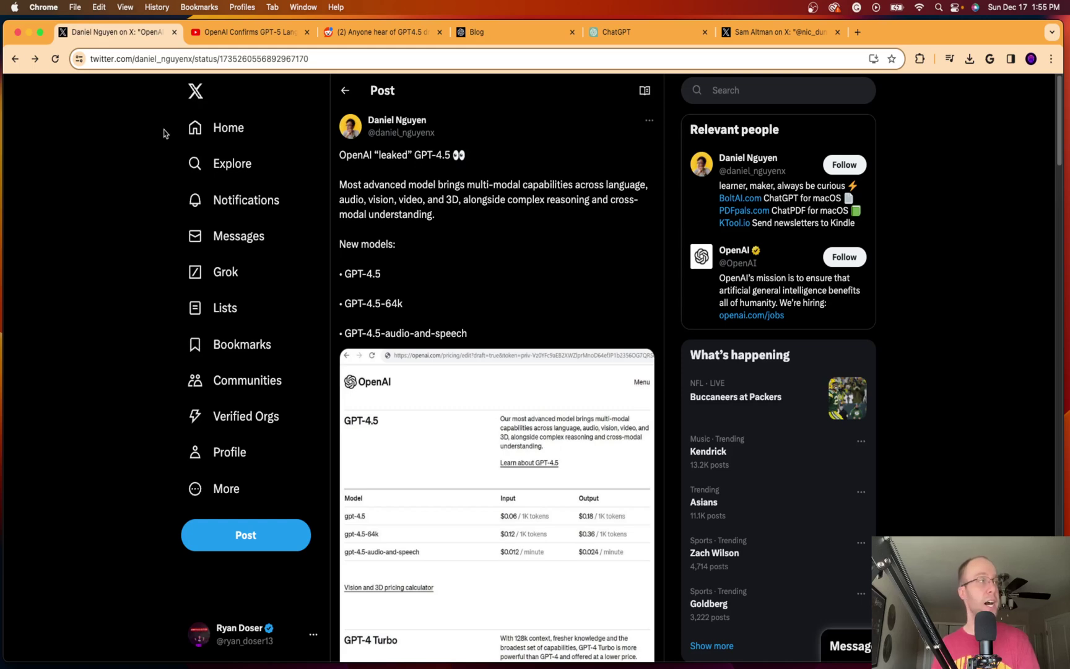
{"action": "left_click", "coordinate": [243, 31]}
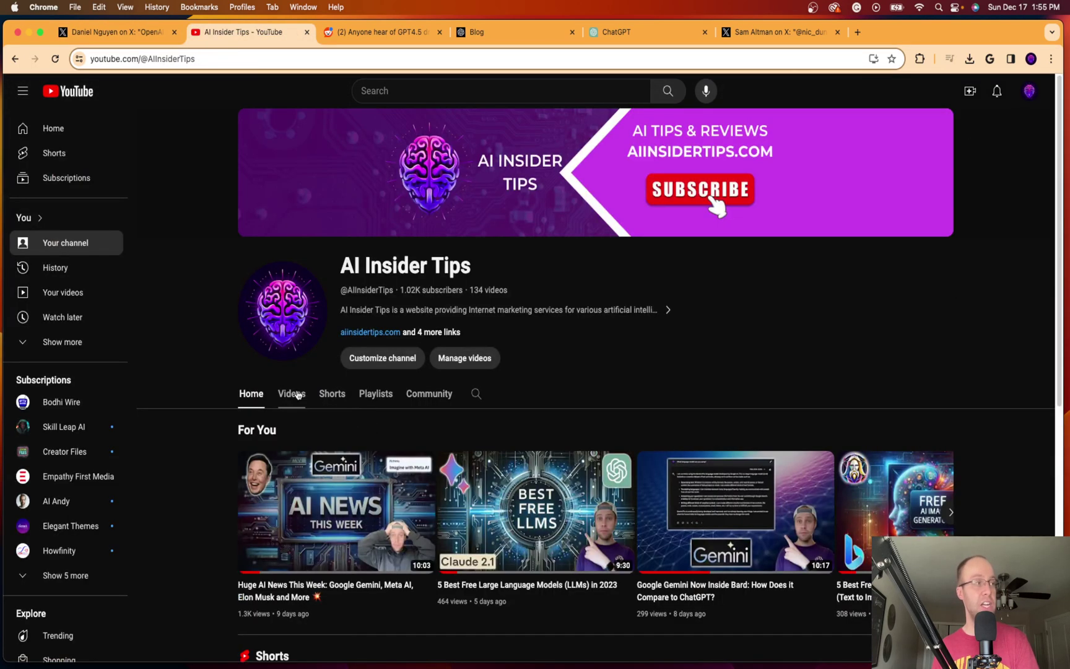
{"action": "left_click", "coordinate": [291, 393]}
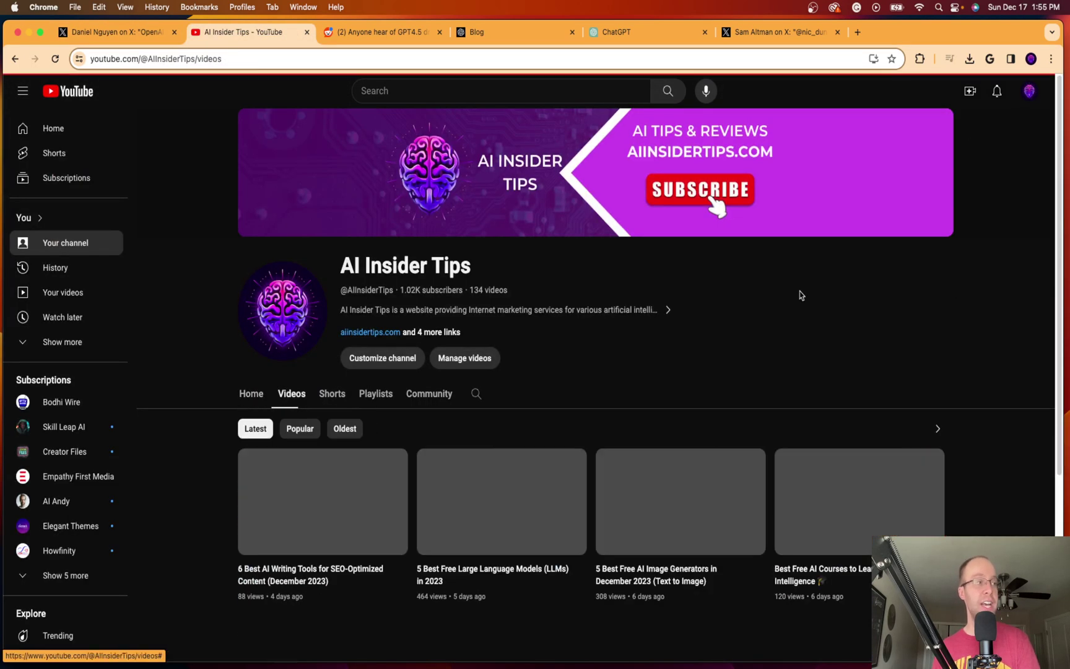